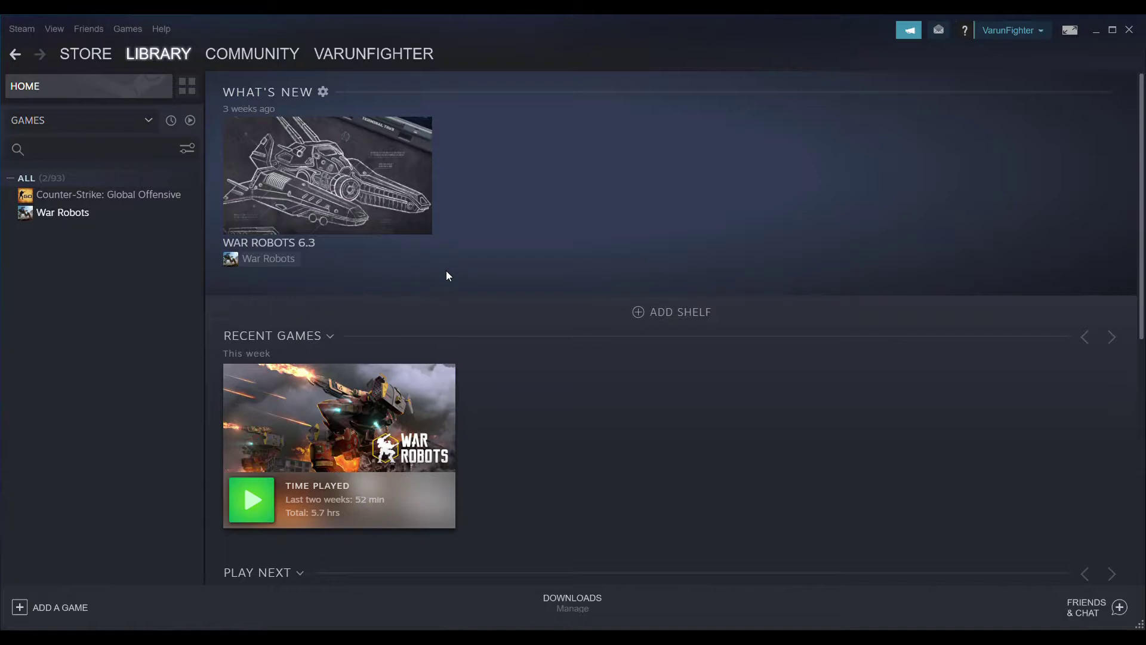
# Step: View the War Robots 6.3 update news, then close it to return to the library
pyautogui.moveTo(435, 227)
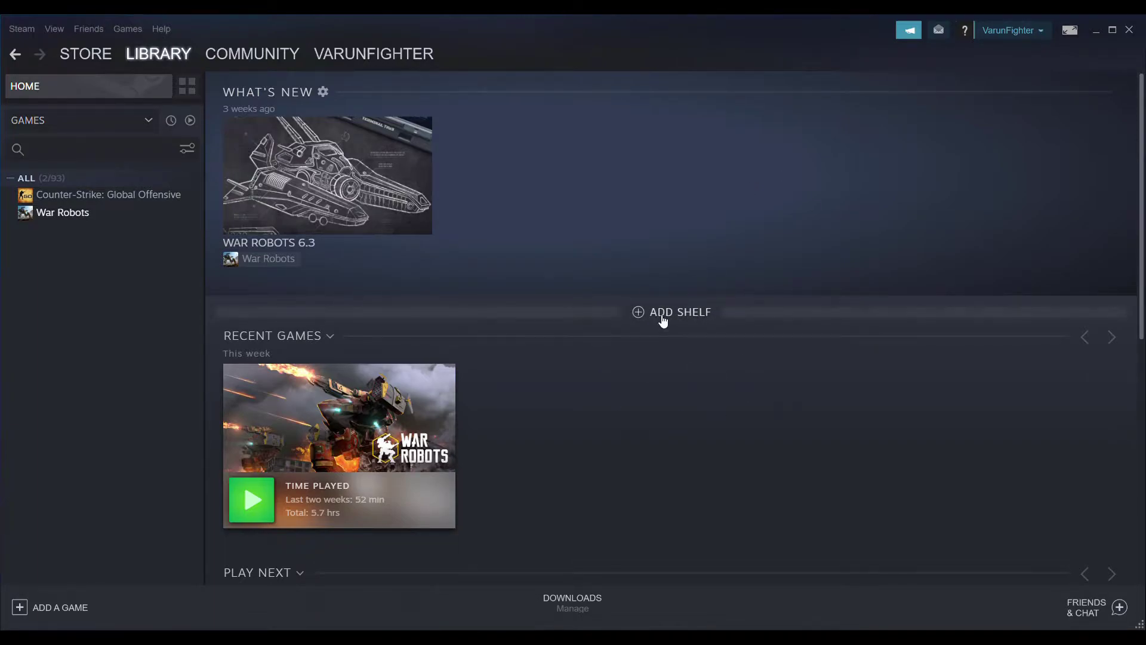
pyautogui.moveTo(333, 505)
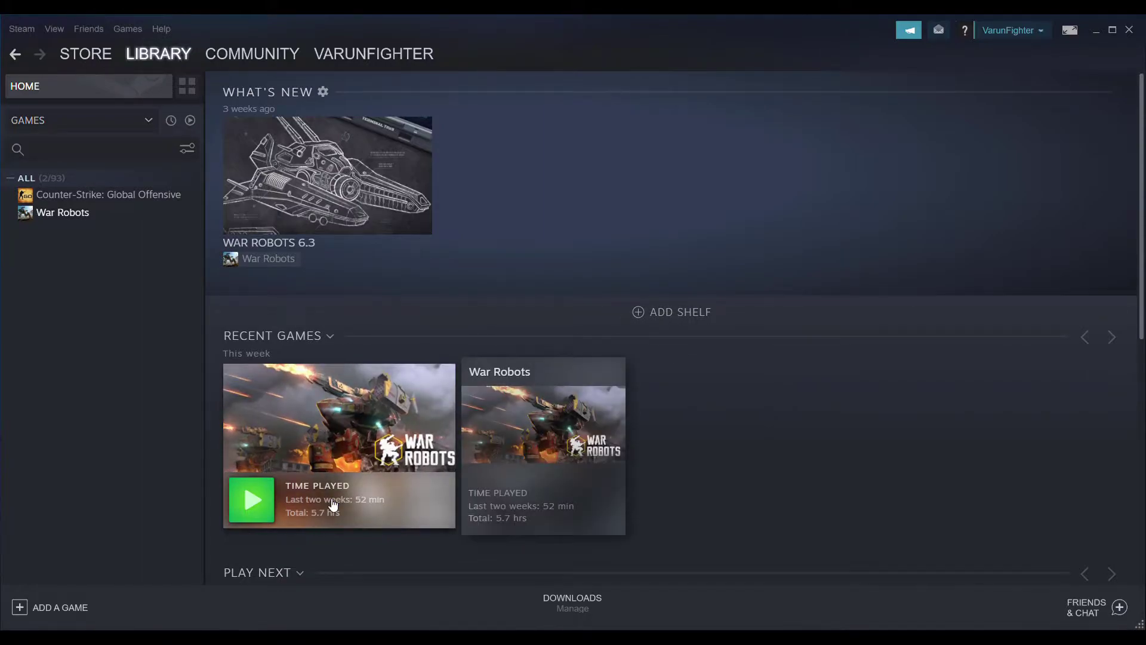
pyautogui.click(351, 153)
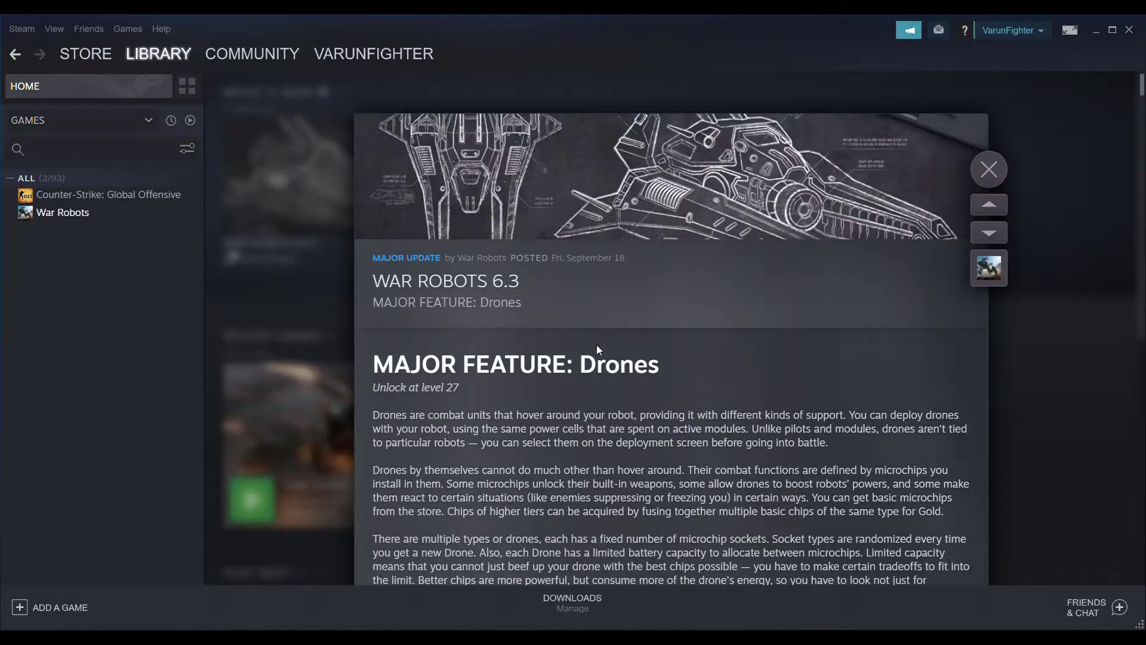
pyautogui.click(986, 170)
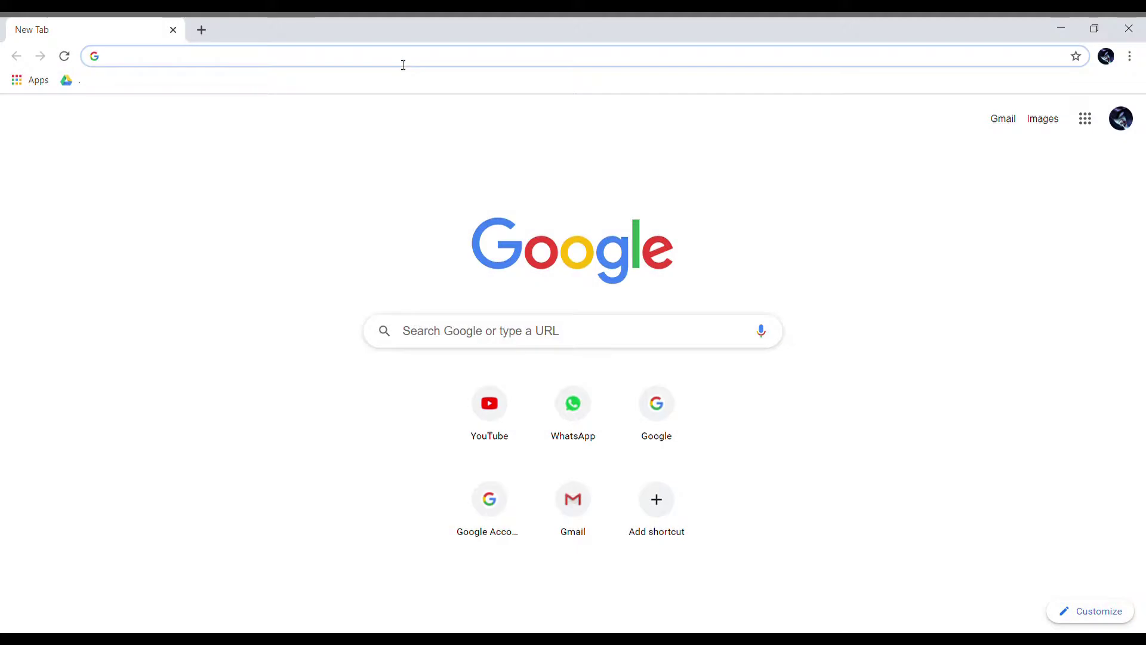
# Step: Run a Google search for 'Bluestacks'
pyautogui.click(404, 64)
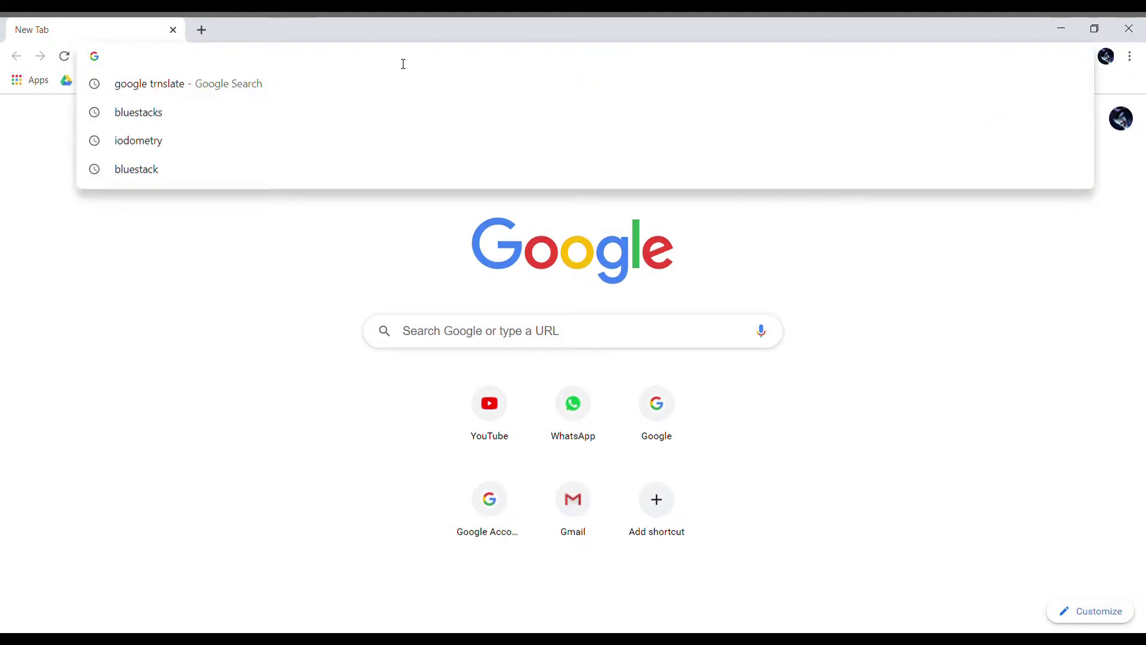
pyautogui.write('Blues')
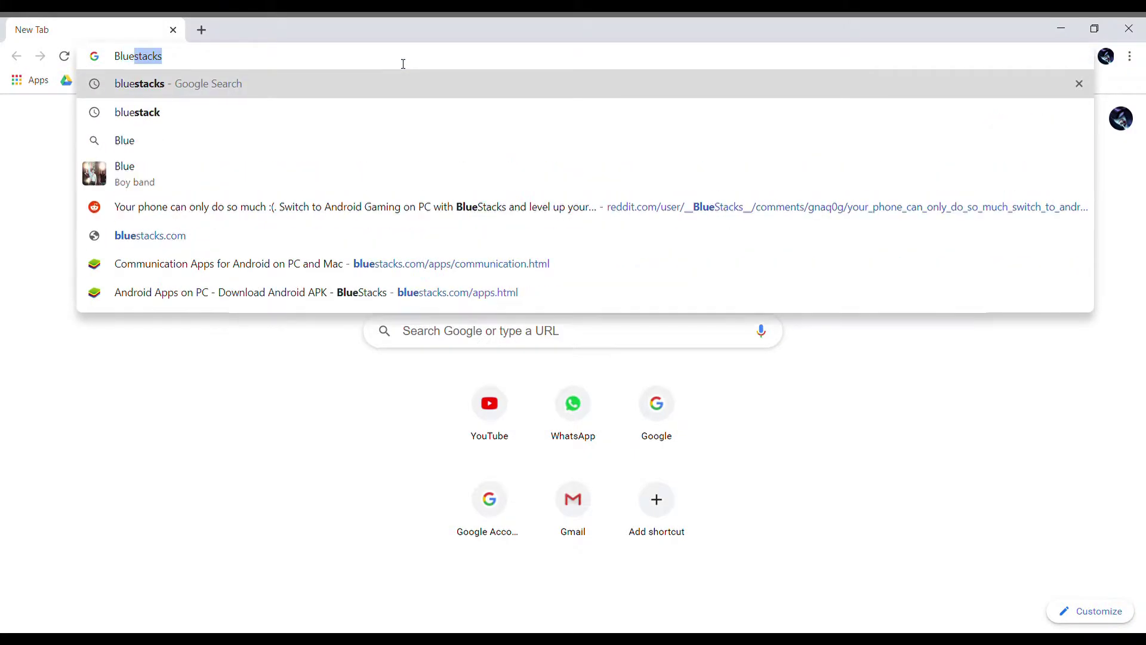
pyautogui.write('tacks')
pyautogui.press('Return')
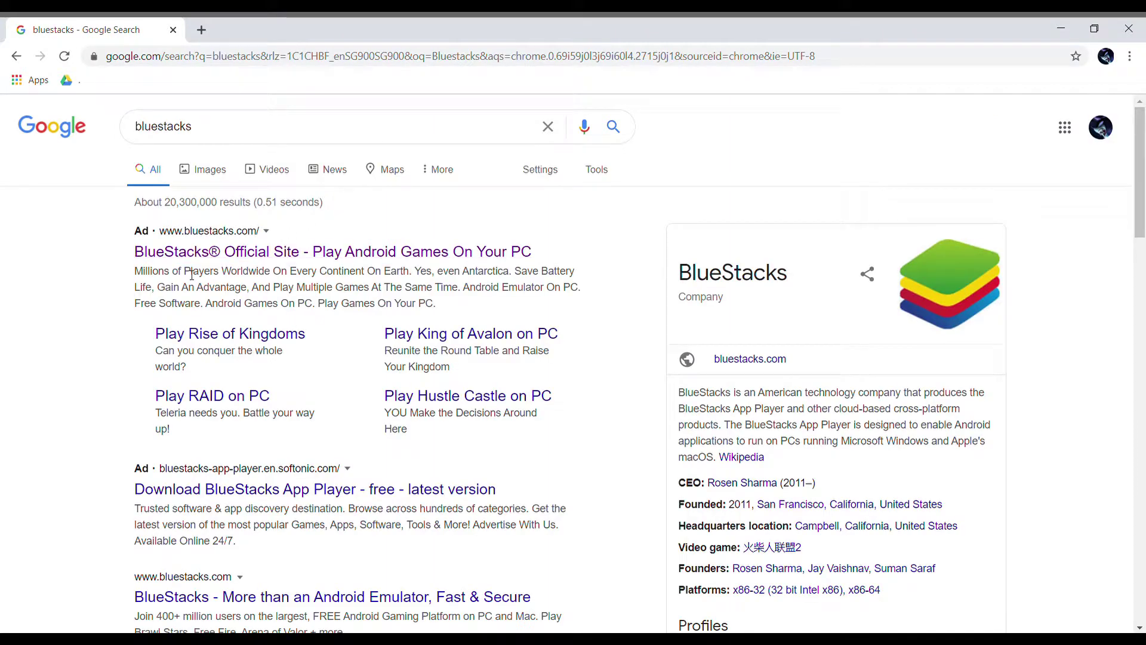
# Step: Open the BlueStacks Official Site result and look through its page
pyautogui.click(301, 253)
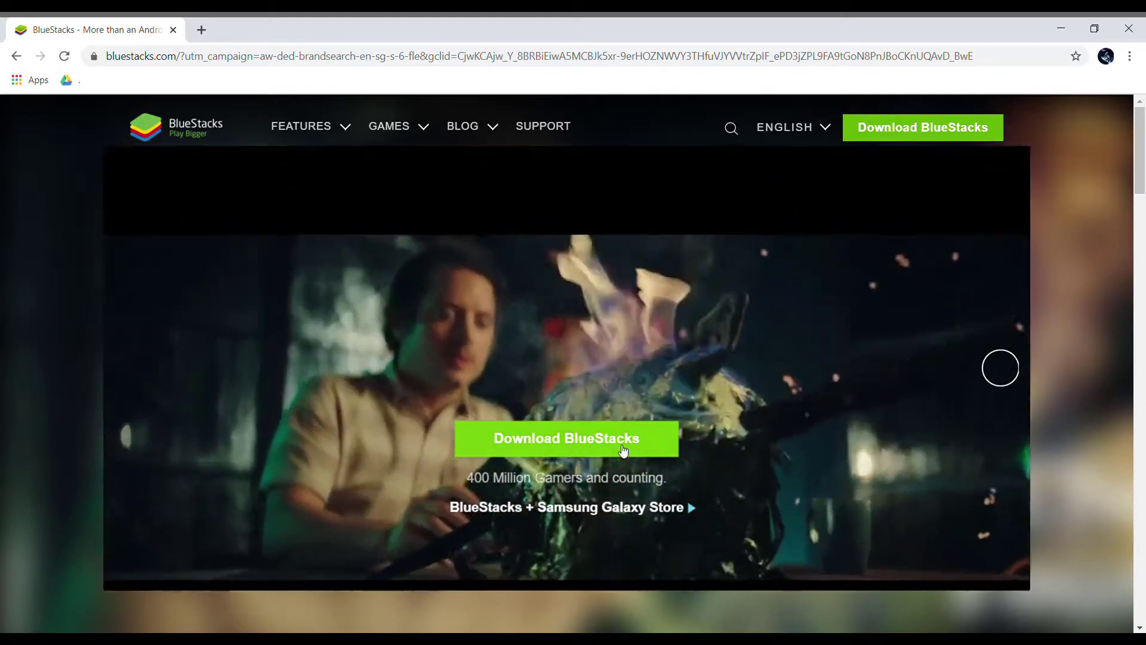
pyautogui.scroll(-15, 824, 519)
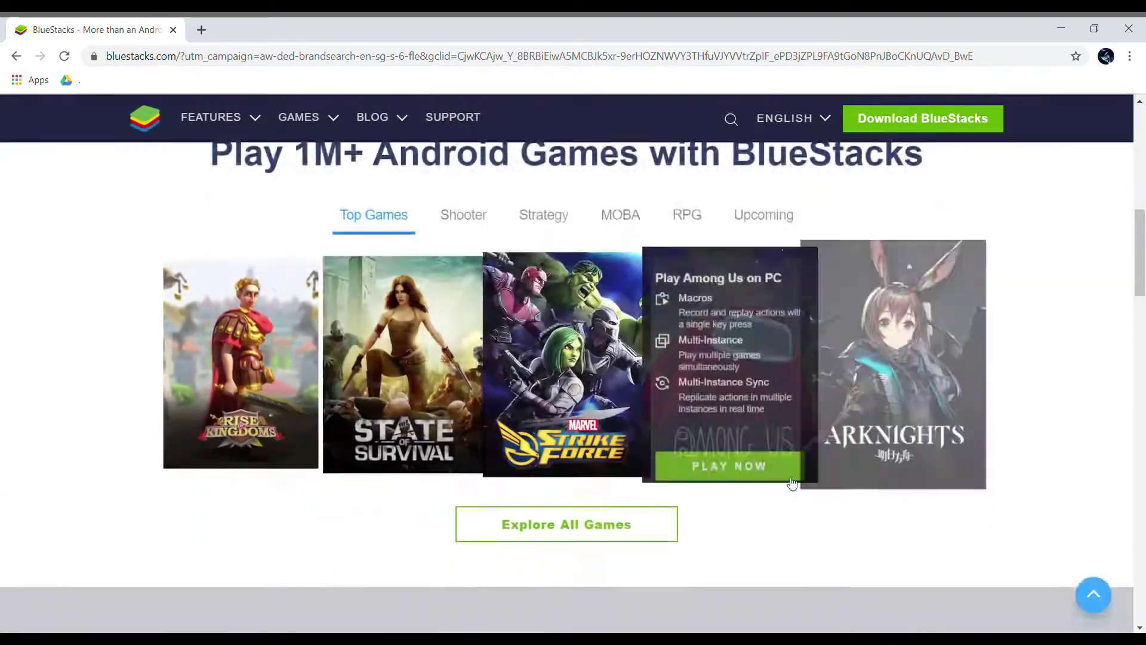
pyautogui.scroll(-20, 760, 409)
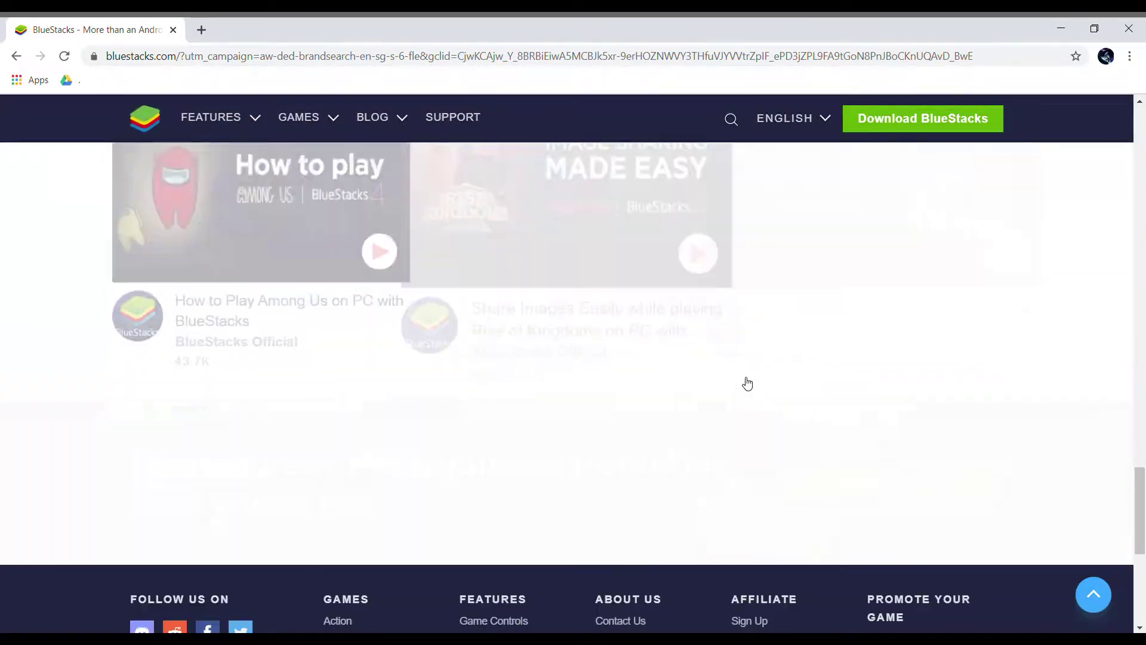
pyautogui.scroll(20, 754, 383)
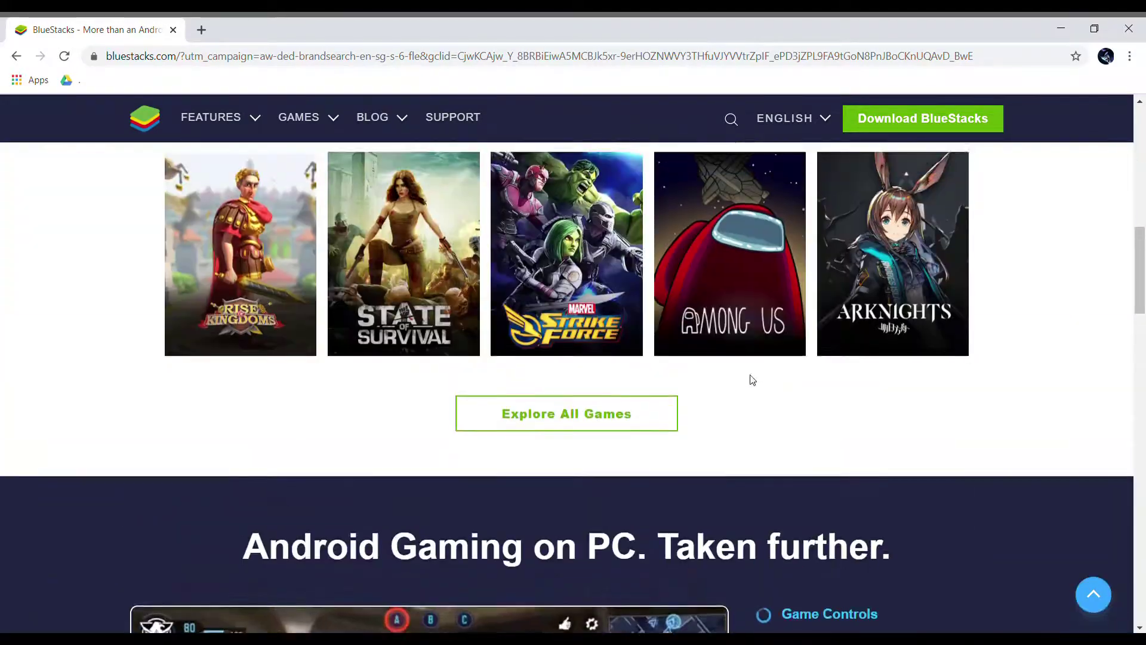
pyautogui.scroll(5, 743, 375)
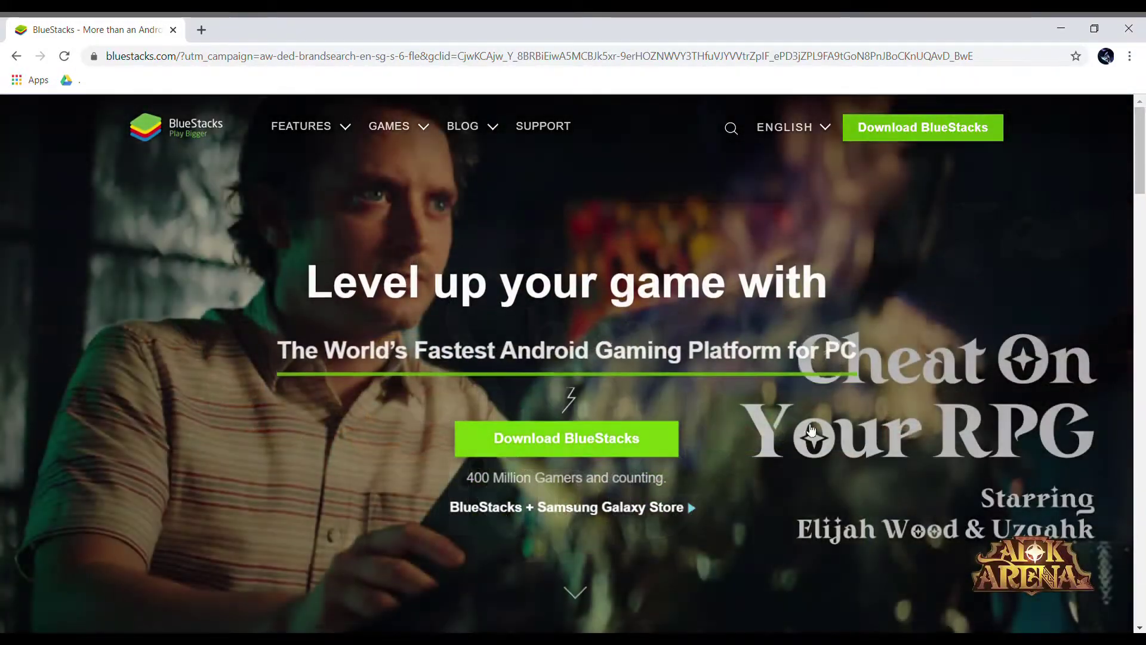
pyautogui.moveTo(1141, 164); pyautogui.dragTo(1142, 597)
pyautogui.scroll(3, 967, 257)
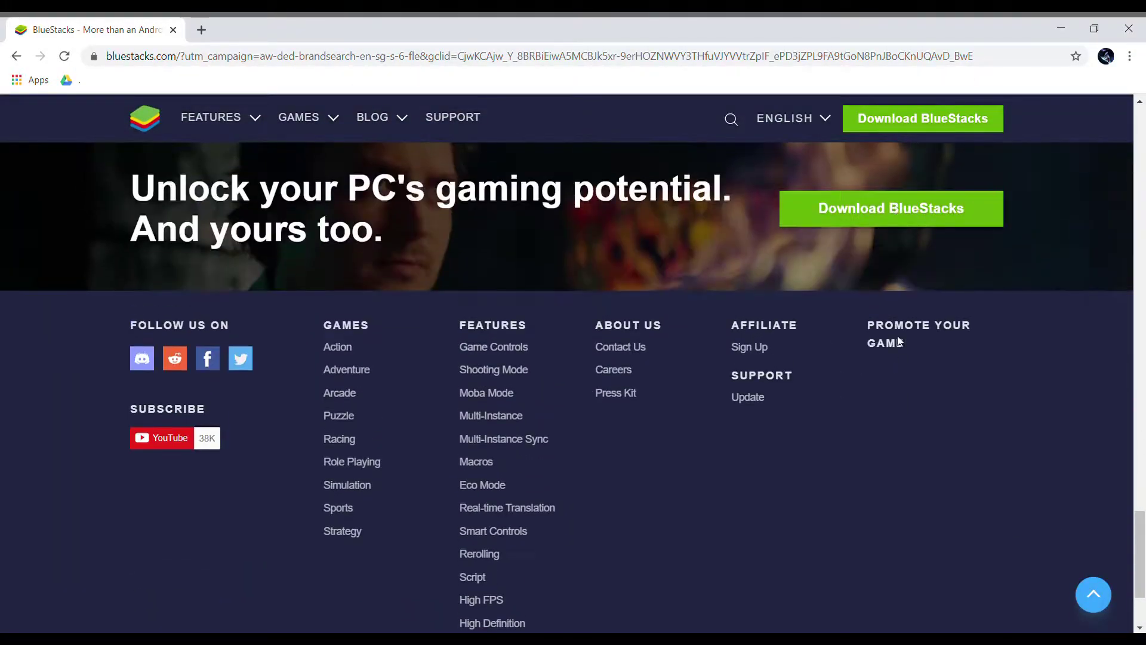
# Step: Download the BlueStacks installer and run the BlueStacksInstaller .exe from the download bar
pyautogui.click(1142, 442)
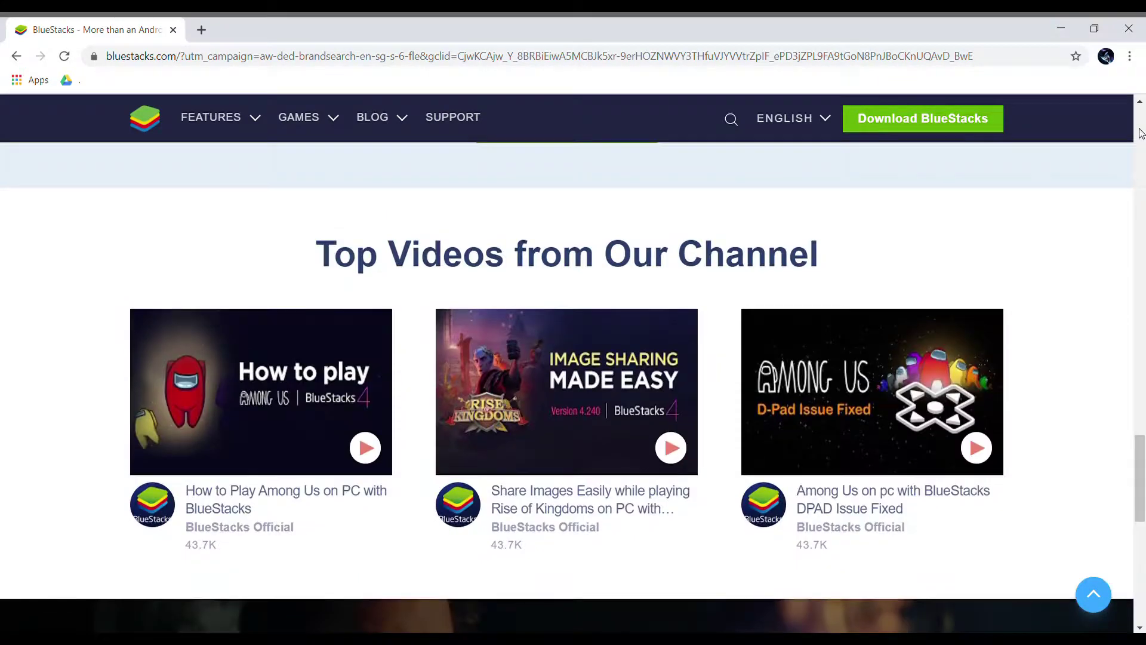
pyautogui.moveTo(1141, 442); pyautogui.dragTo(1142, 149)
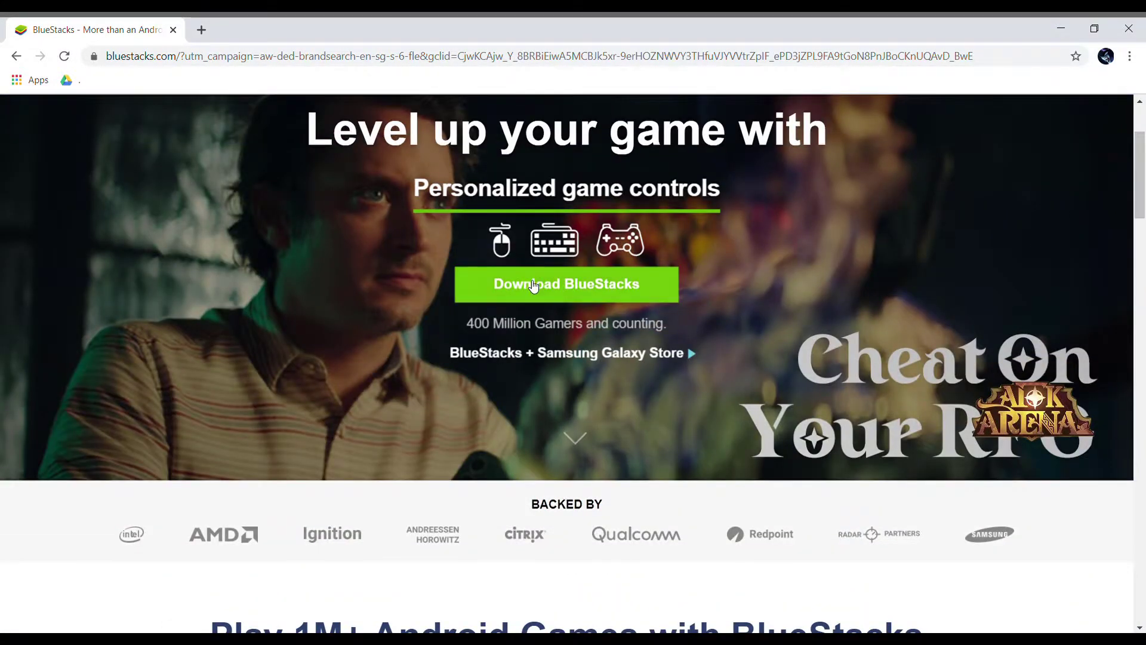
pyautogui.click(562, 285)
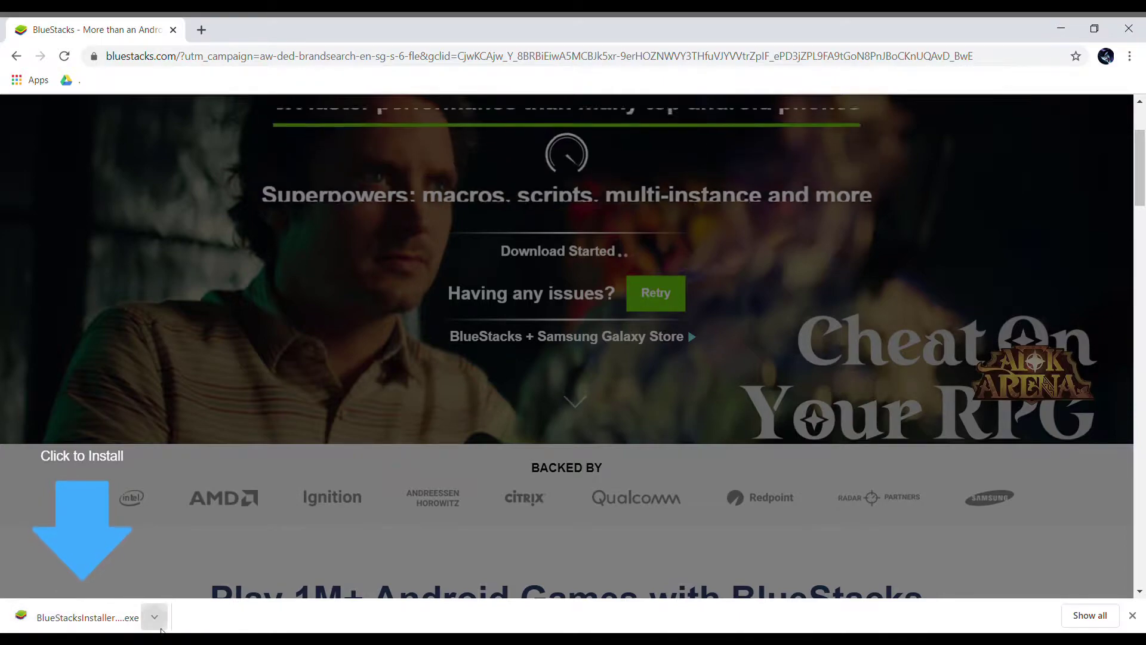
pyautogui.click(105, 621)
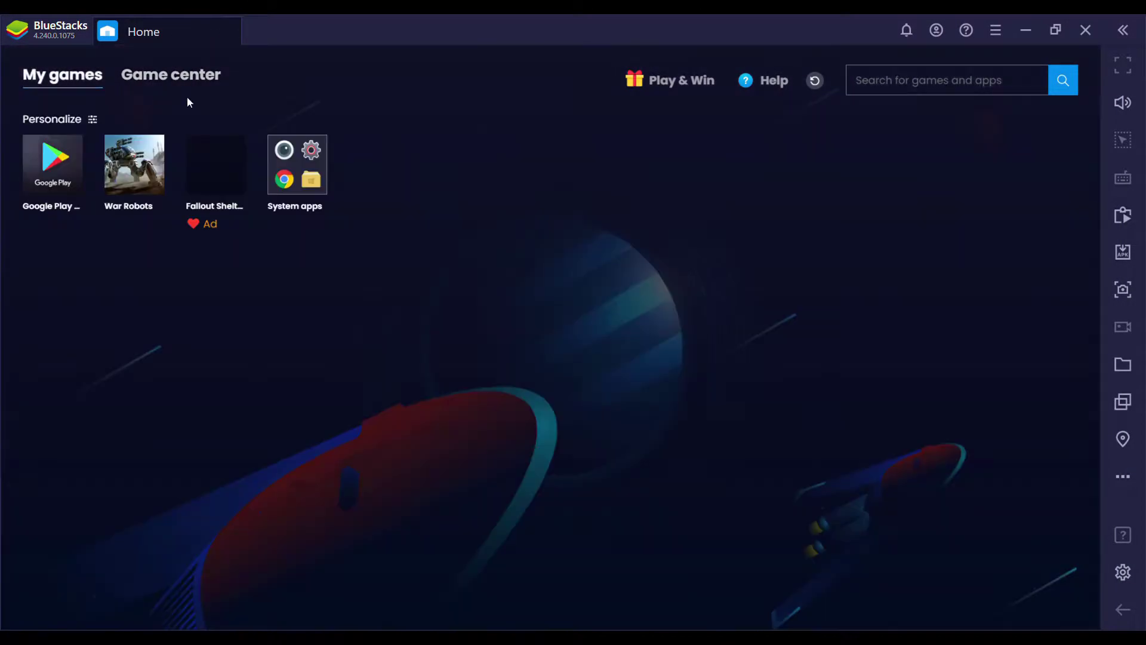
# Step: Switch to My games to list Google Play, War Robots, Fallout Shelter and System apps
pyautogui.click(101, 78)
pyautogui.moveTo(162, 148)
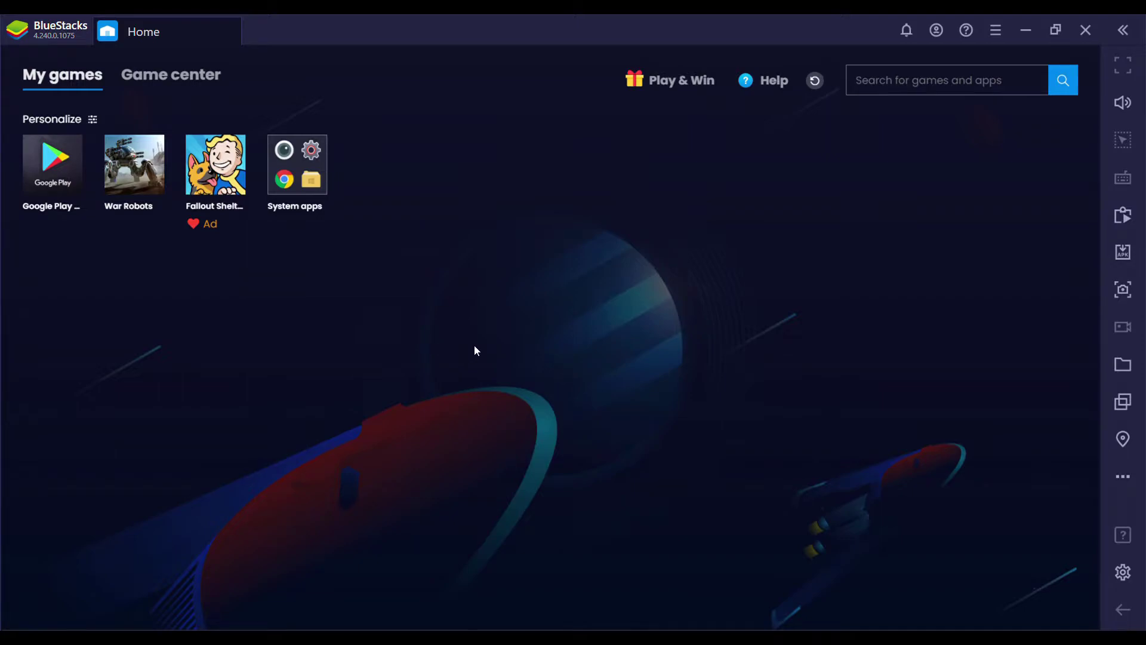
# Step: Open the Google Play Store and browse its navigation menu and account page
pyautogui.click(46, 165)
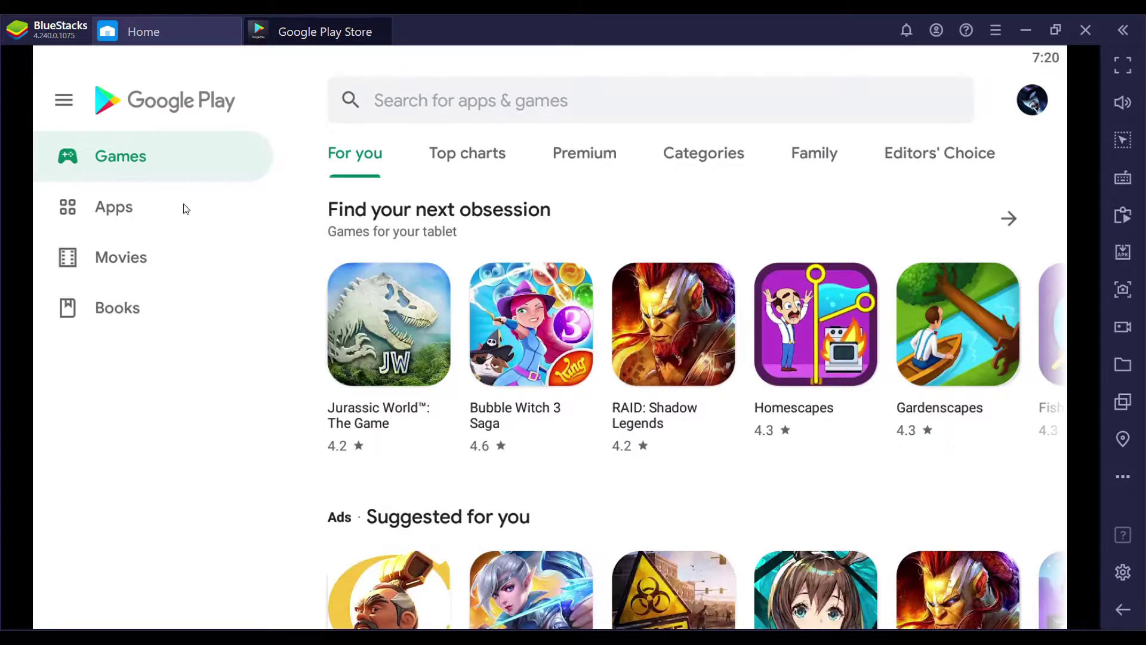
pyautogui.click(60, 102)
pyautogui.scroll(-3, 236, 280)
pyautogui.scroll(3, 233, 274)
pyautogui.click(133, 307)
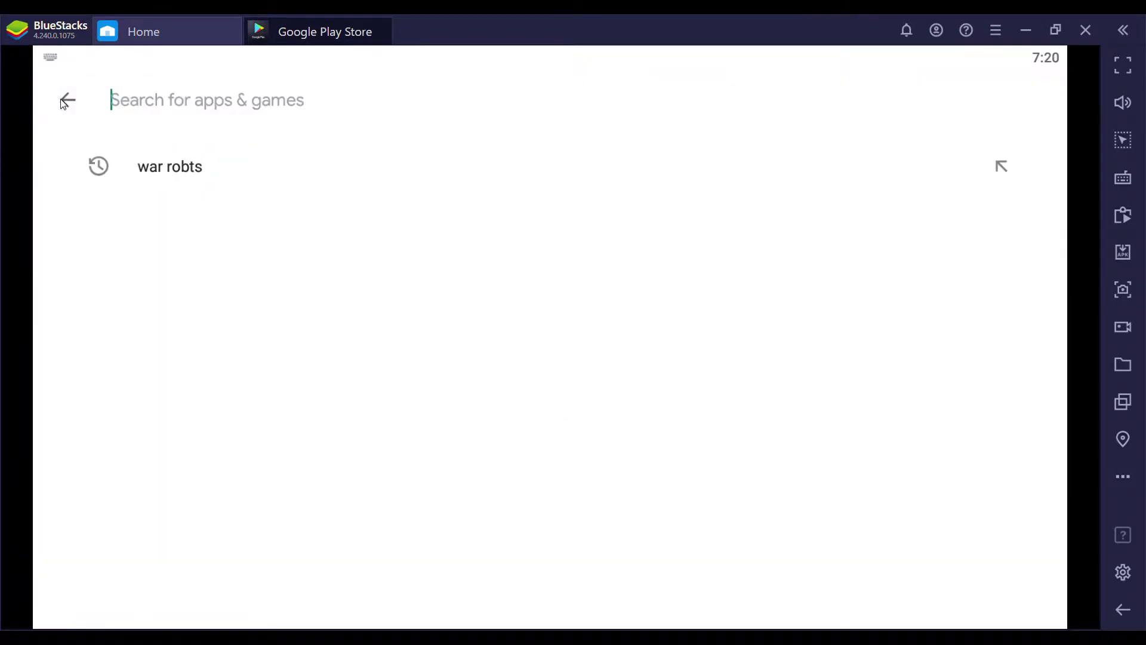
pyautogui.click(62, 100)
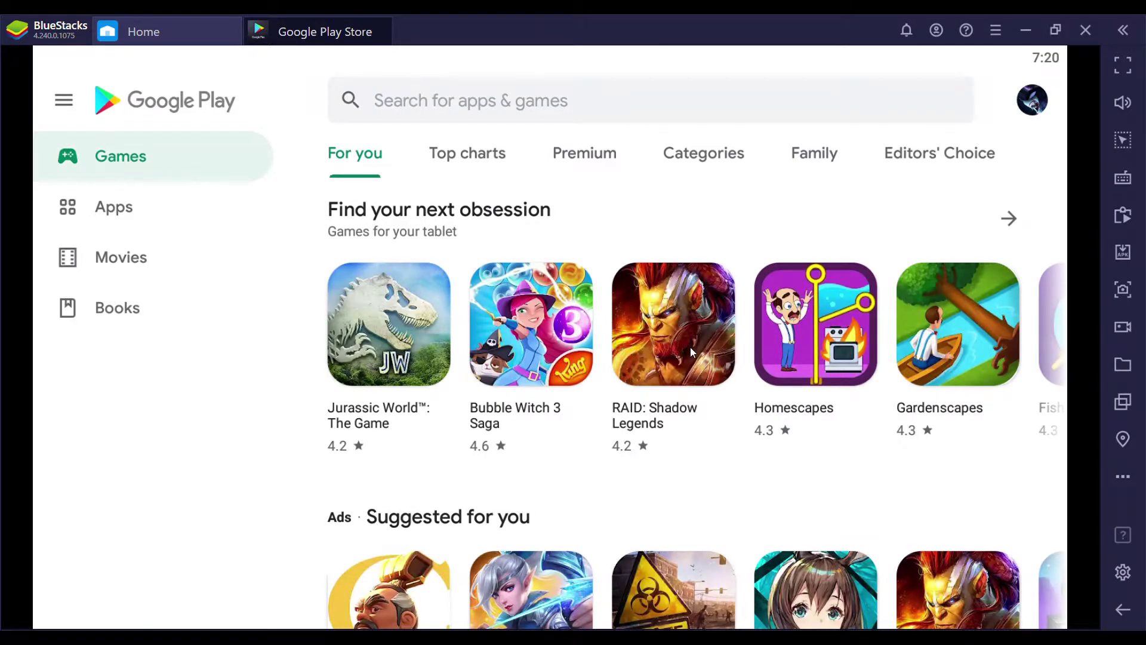
# Step: Search the Play Store for 'War Robots'
pyautogui.click(671, 101)
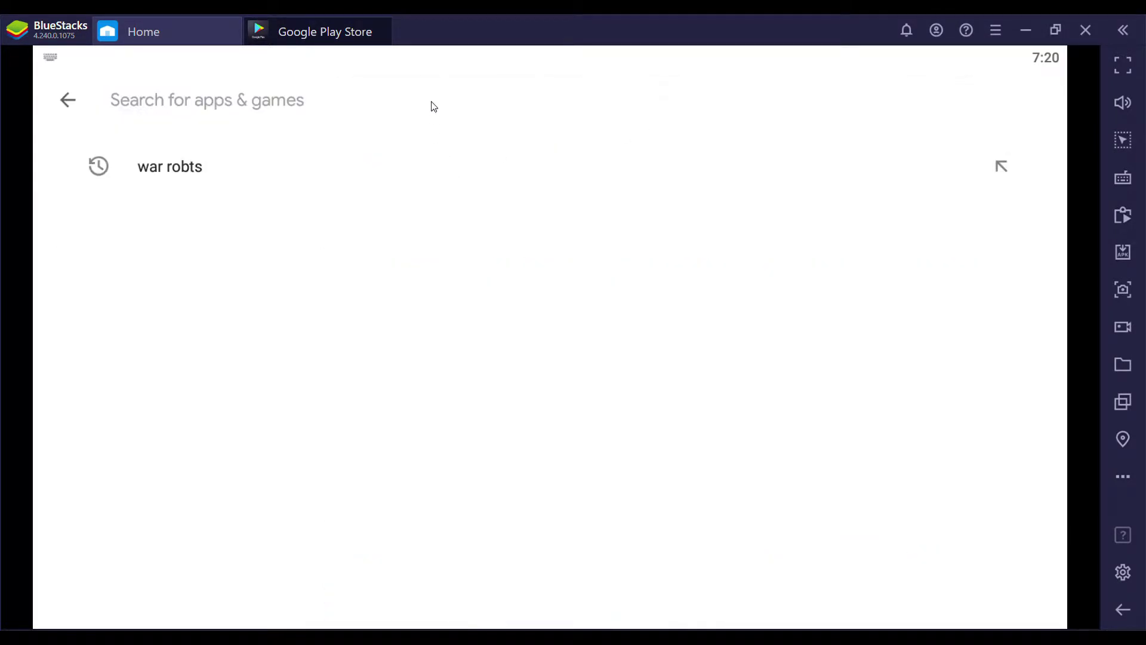
pyautogui.write('War Robots')
pyautogui.press('Return')
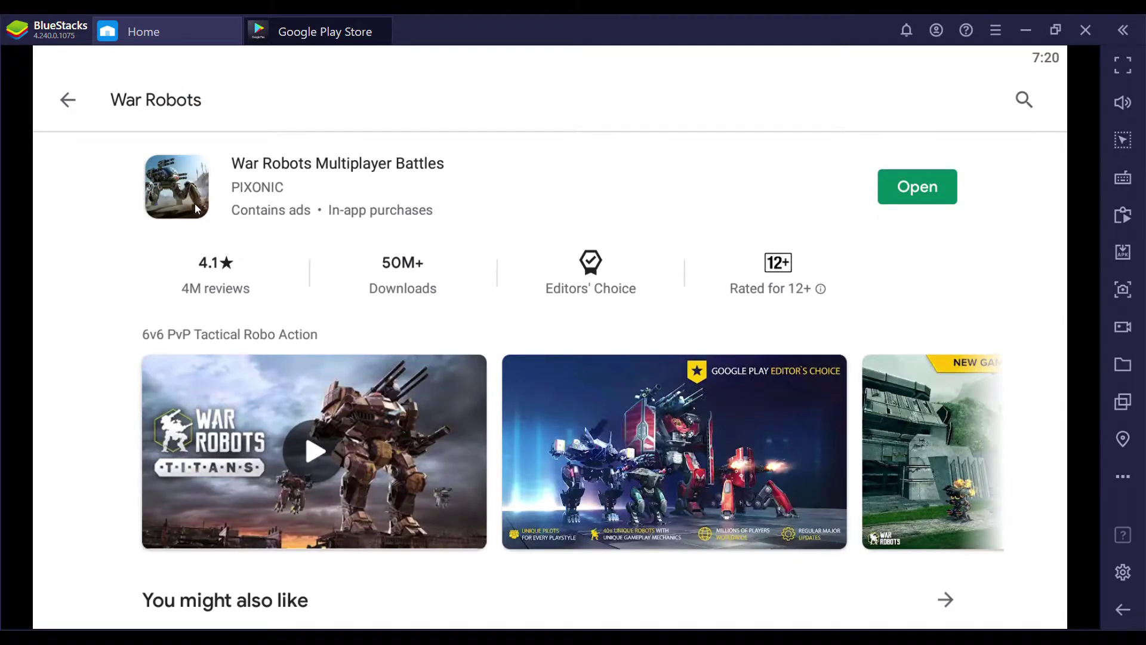
# Step: Open the War Robots Multiplayer Battles page and scroll through its details showing Uninstall and Open
pyautogui.click(197, 209)
pyautogui.scroll(-1, 576, 315)
pyautogui.scroll(1, 596, 468)
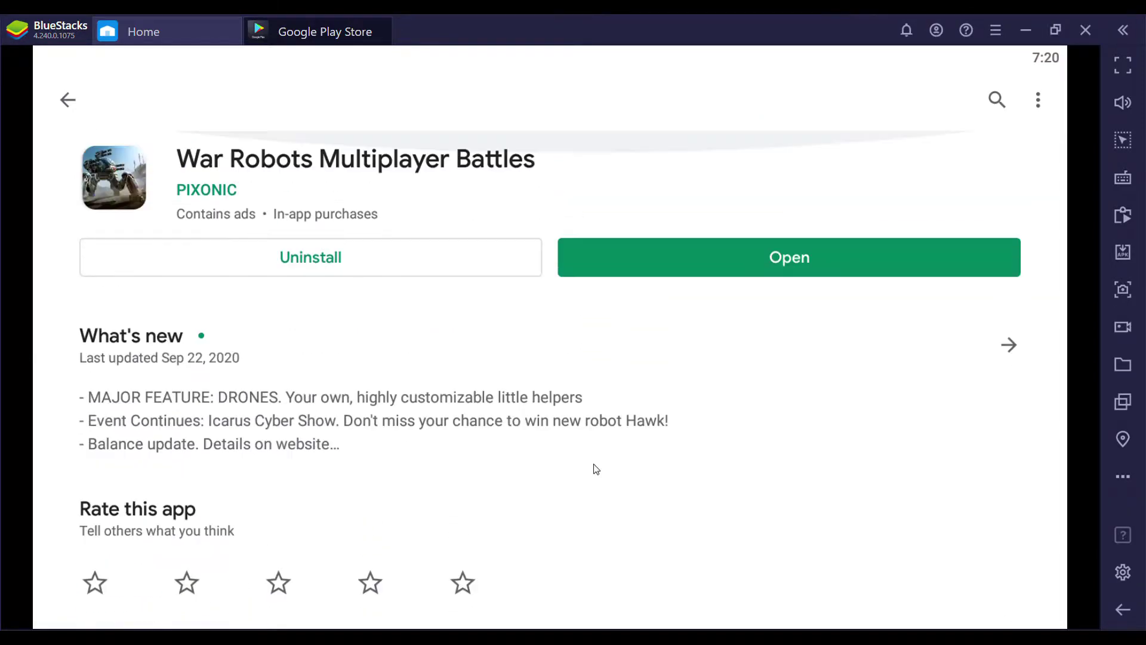
pyautogui.scroll(-1, 596, 469)
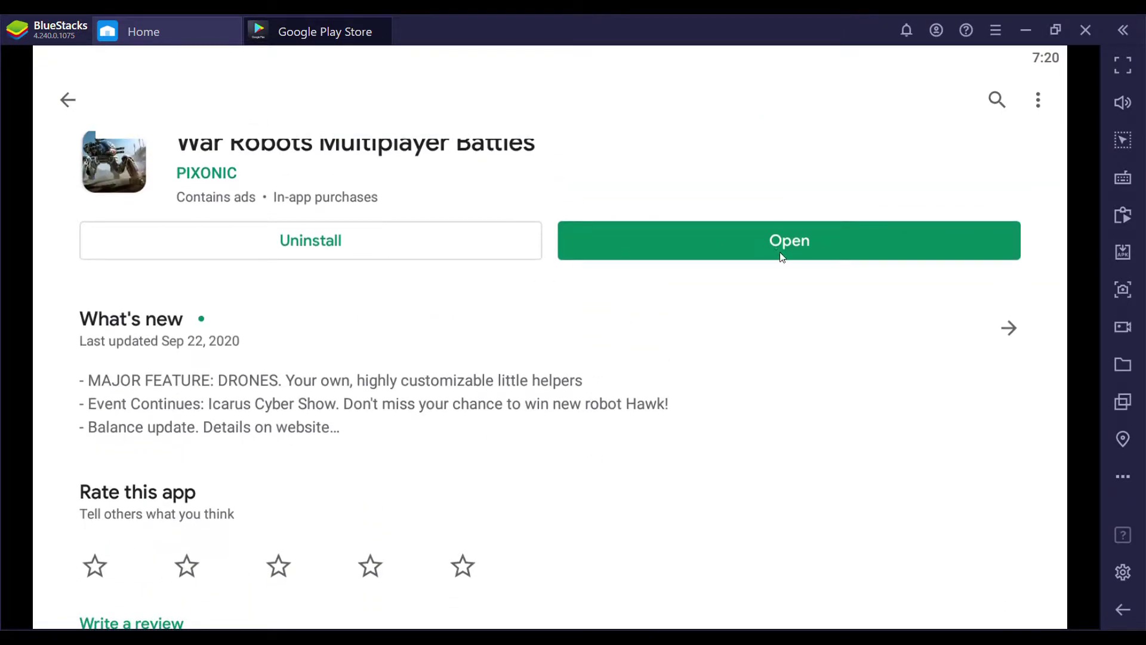
pyautogui.scroll(1, 637, 417)
pyautogui.scroll(-1, 637, 416)
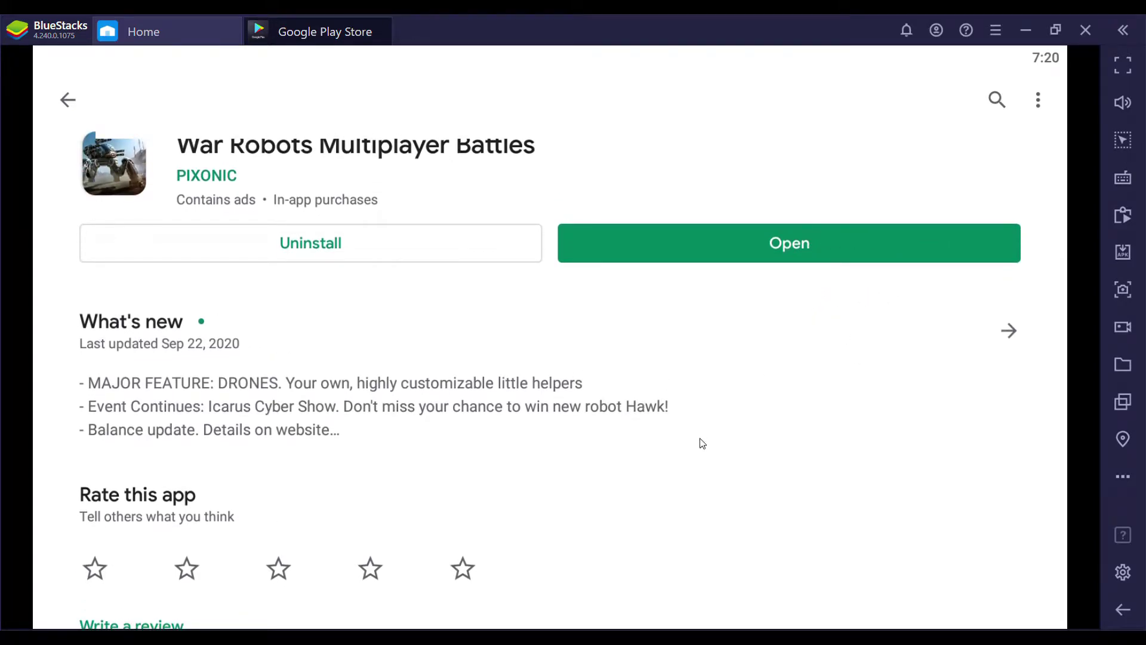
pyautogui.scroll(1, 726, 435)
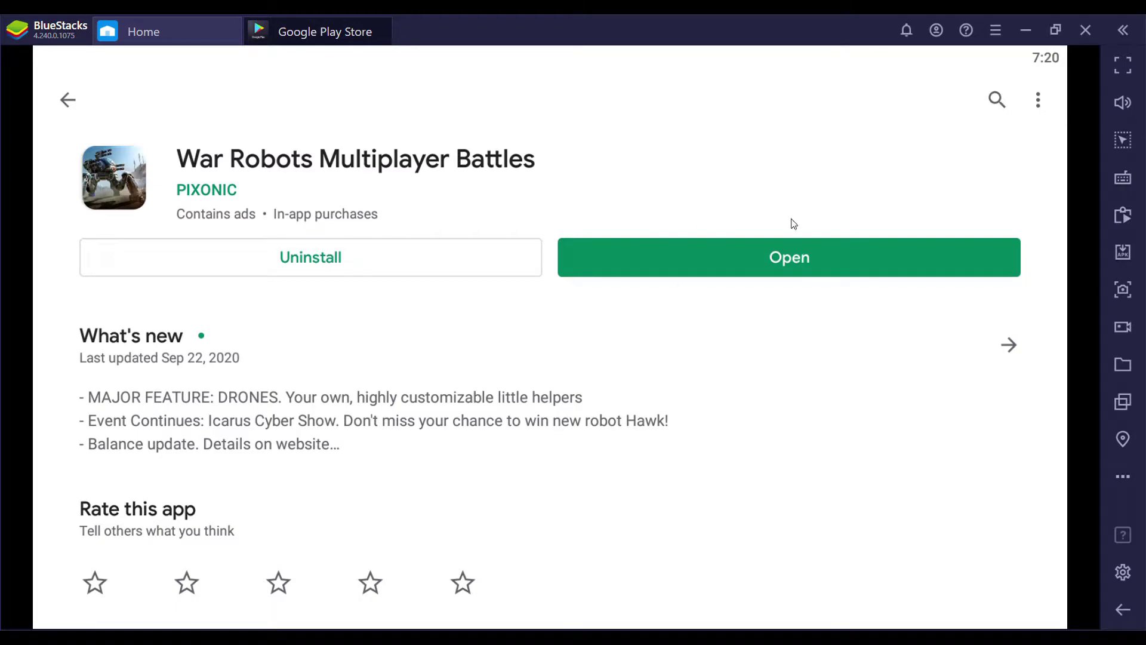